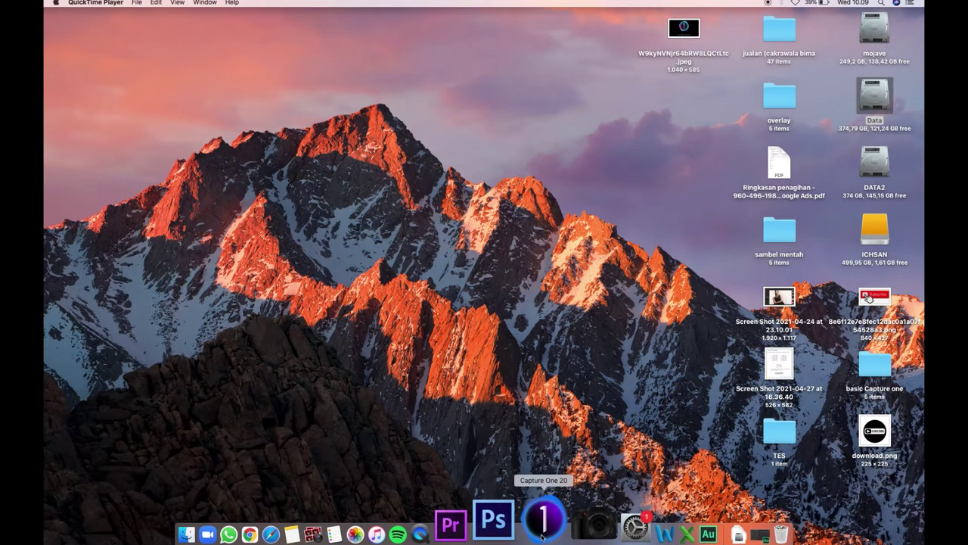
# Step: Switch to Capture One 20, close the sambel mentah session and dismiss the list of recent documents
pyautogui.click(542, 530)
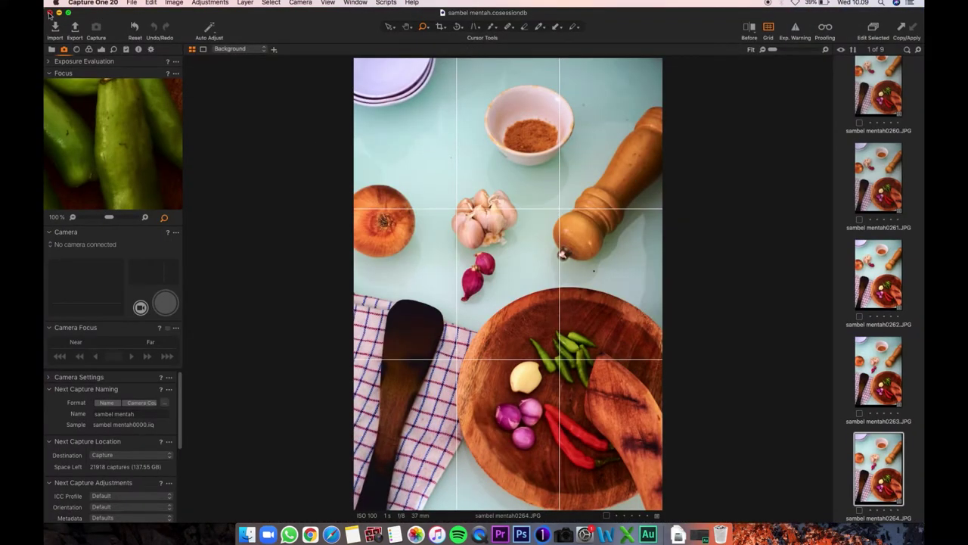
pyautogui.click(50, 13)
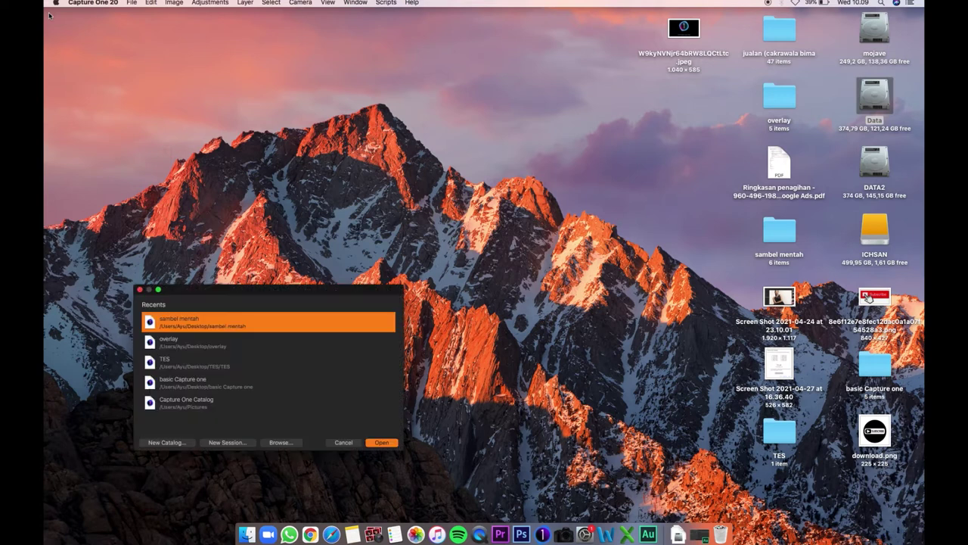
pyautogui.click(344, 443)
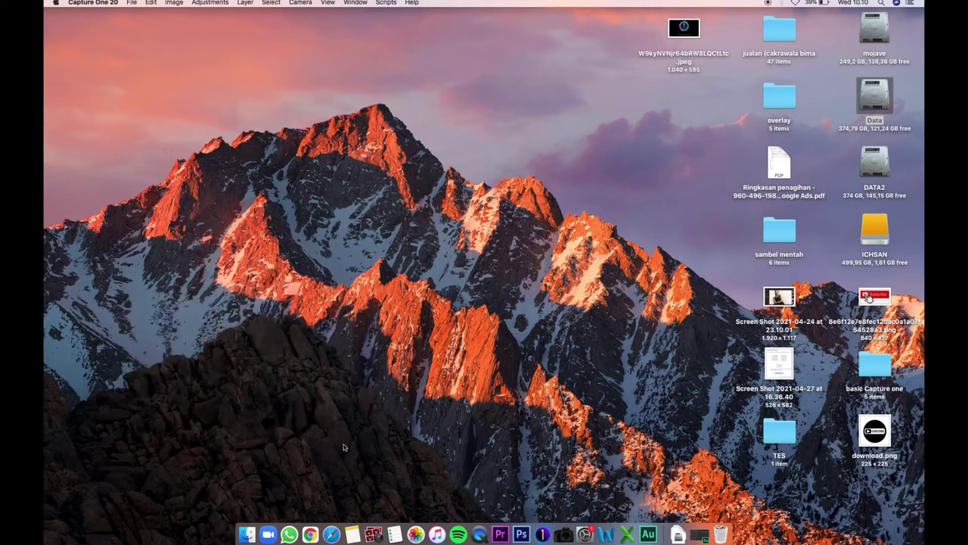
pyautogui.click(131, 2)
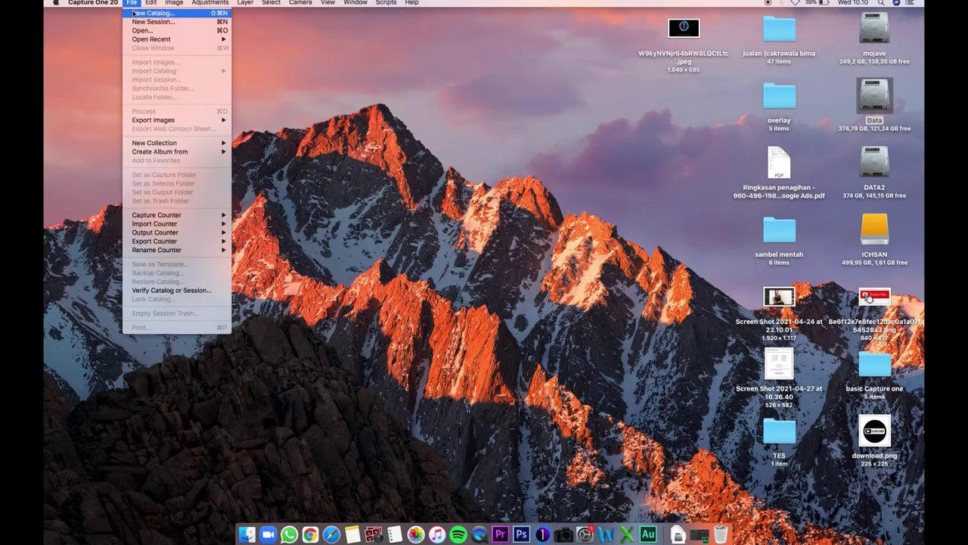
pyautogui.click(141, 22)
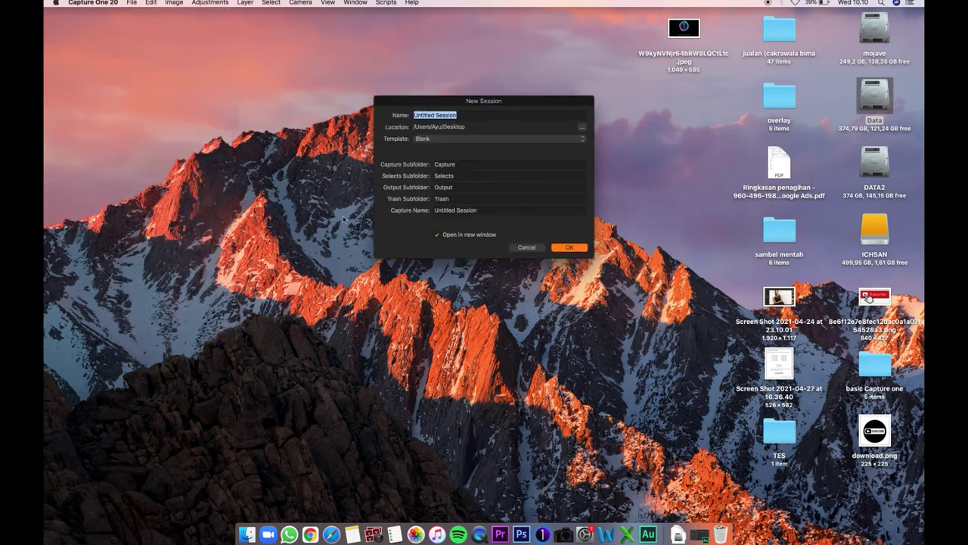
pyautogui.click(517, 251)
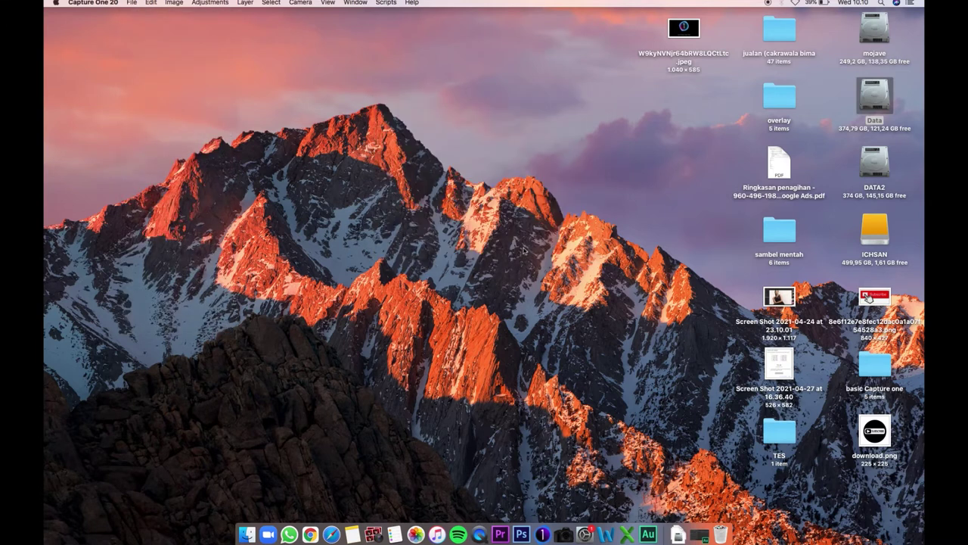
# Step: Open the recently used session overlay.cosessiondb
pyautogui.click(132, 2)
pyautogui.moveTo(151, 40)
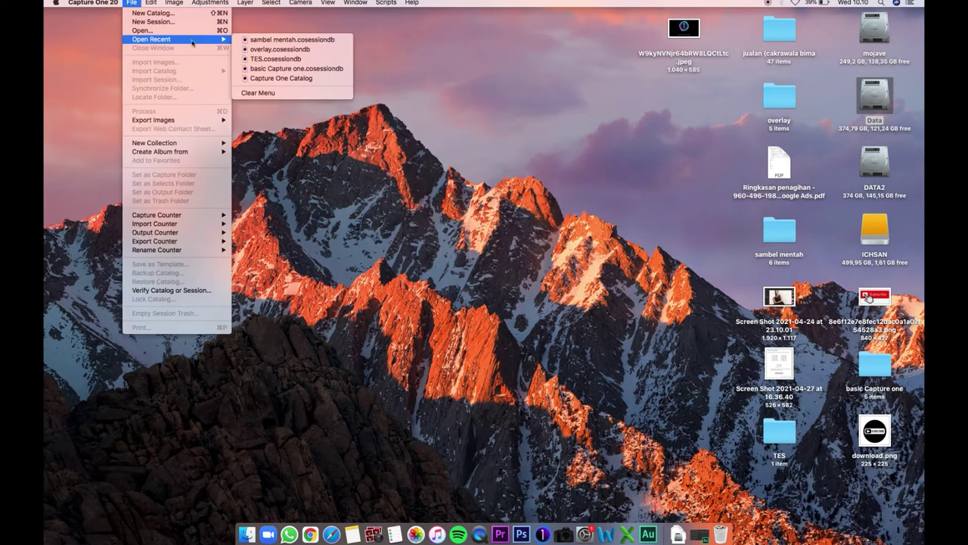
pyautogui.click(259, 49)
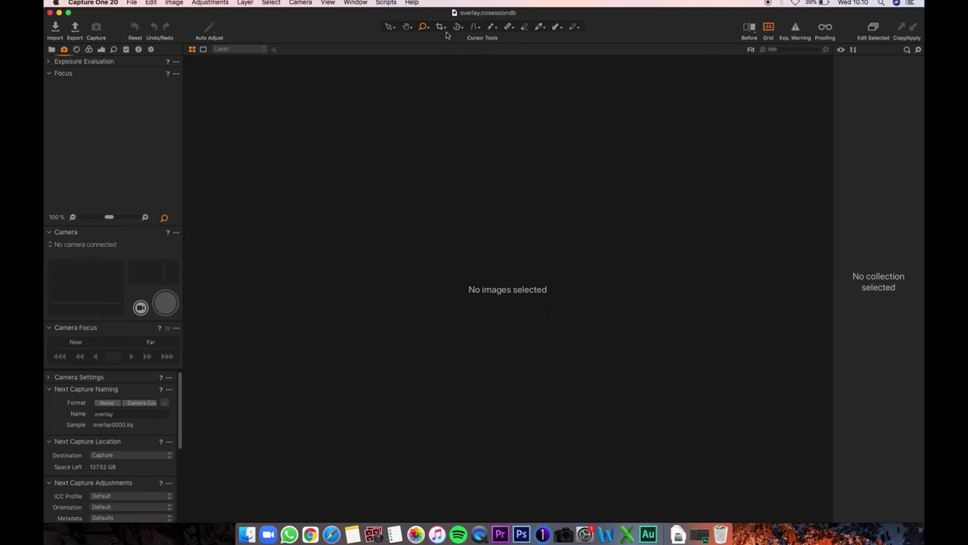
# Step: Create a floating Overlay tool and dock it directly below Exposure Evaluation among the capture tools
pyautogui.click(356, 3)
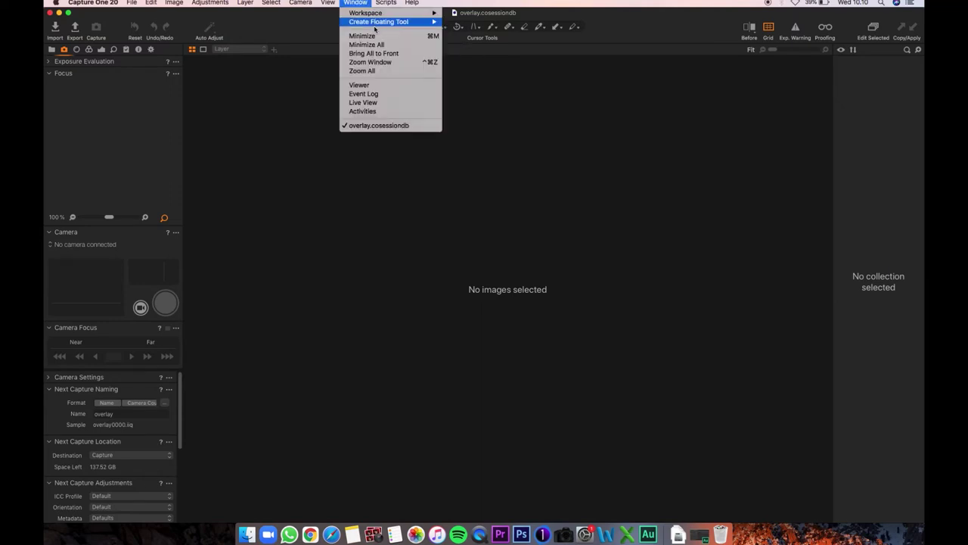
pyautogui.moveTo(376, 22)
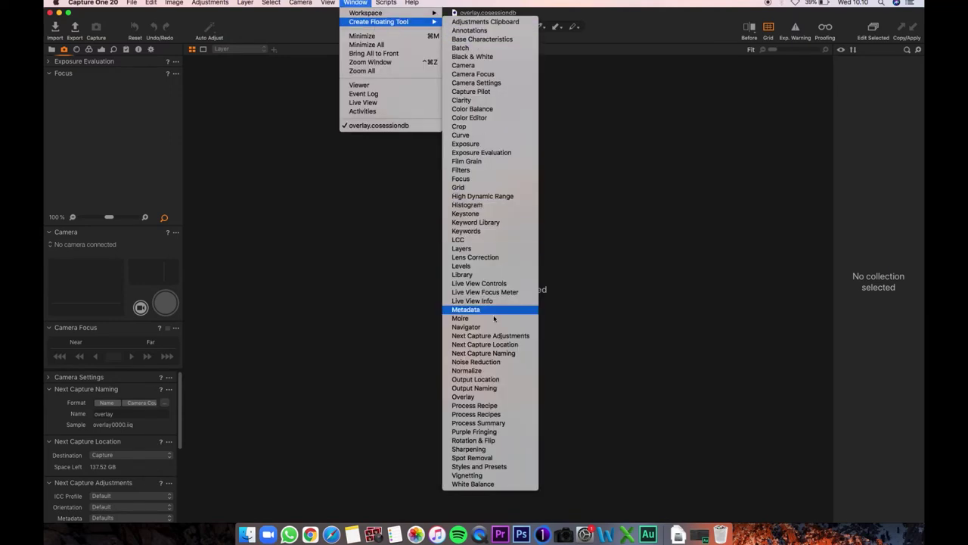
pyautogui.click(477, 397)
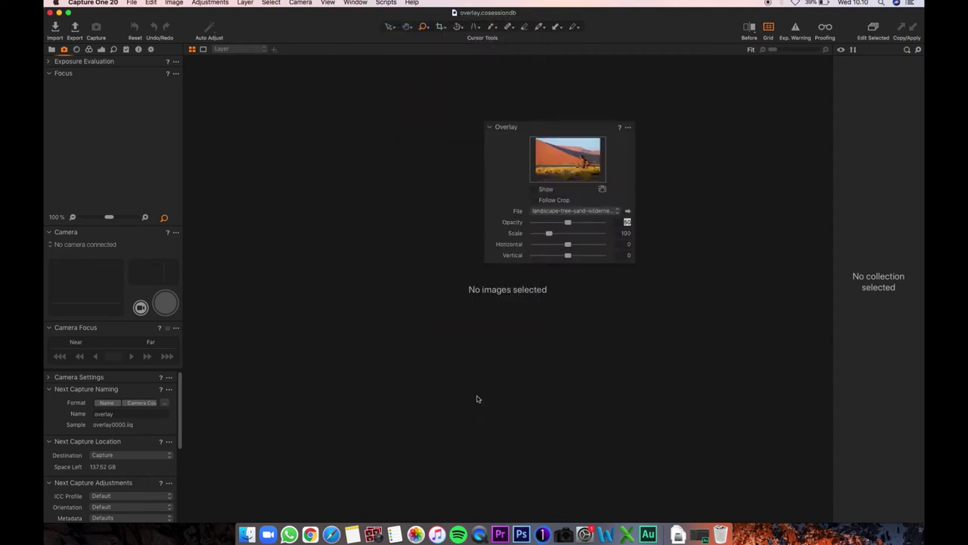
pyautogui.moveTo(555, 128); pyautogui.dragTo(126, 92)
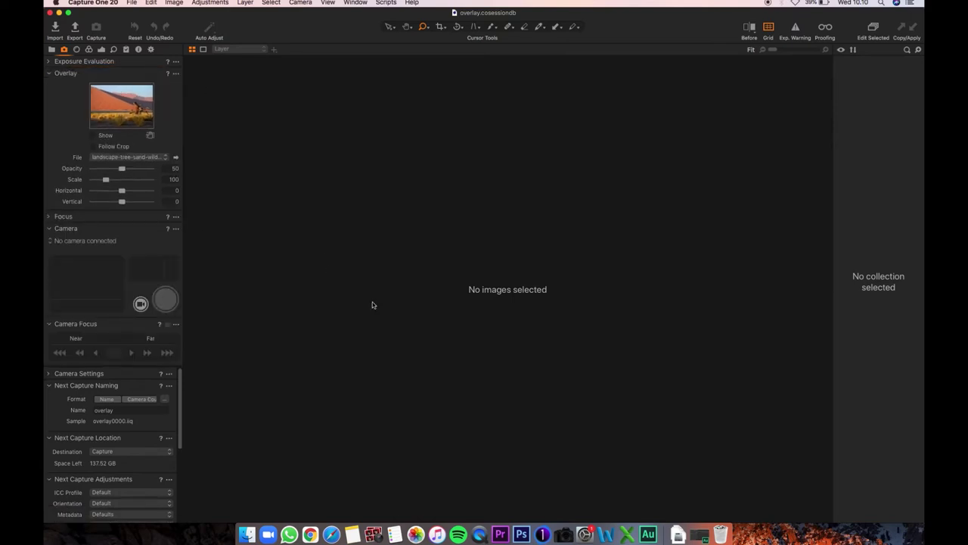
# Step: Switch to Finder and load the landscape JPG from the overlay folder in Movies into the Overlay tool
pyautogui.click(245, 532)
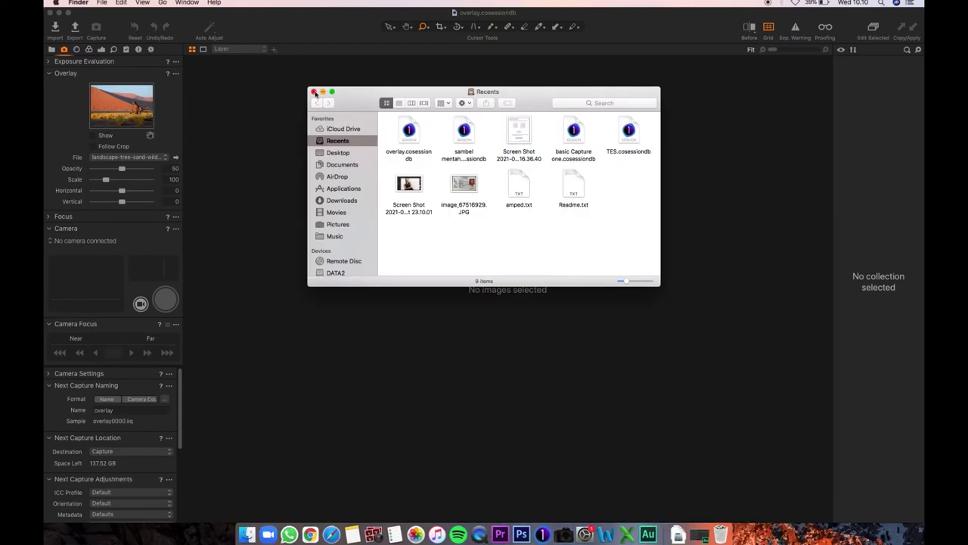
pyautogui.click(313, 92)
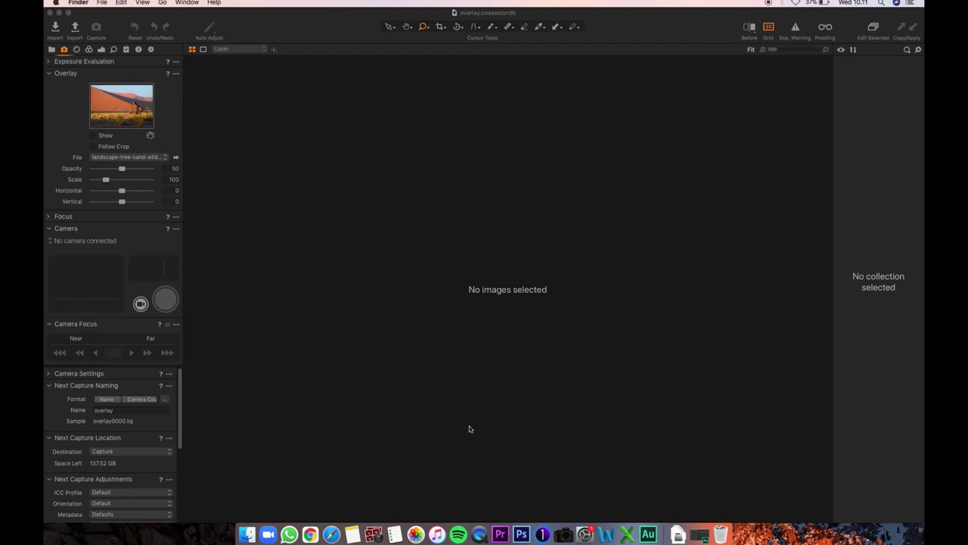
pyautogui.click(244, 536)
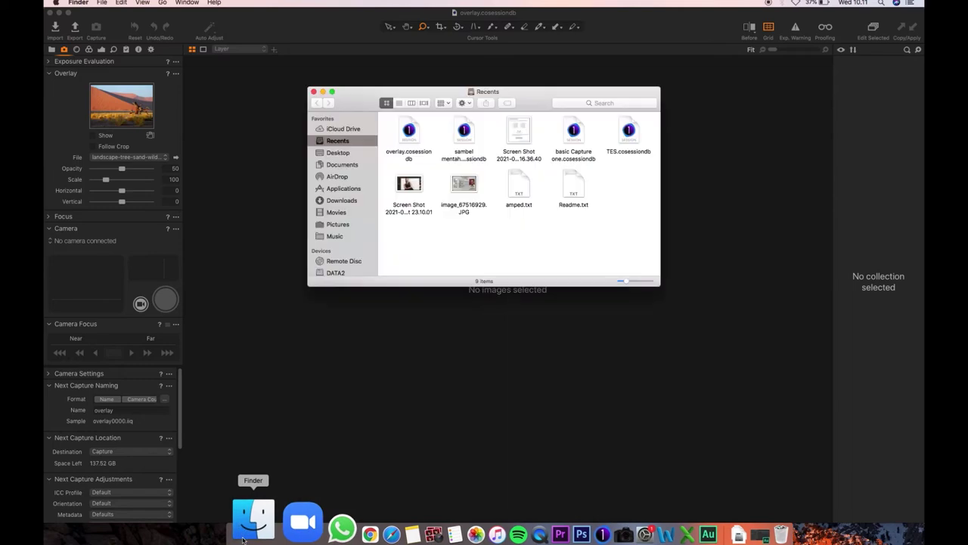
pyautogui.click(345, 214)
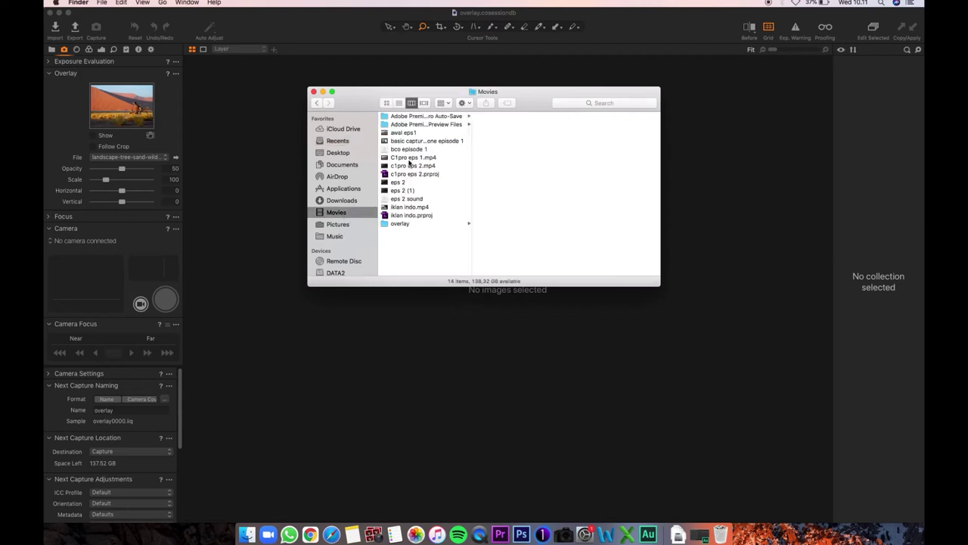
pyautogui.click(409, 224)
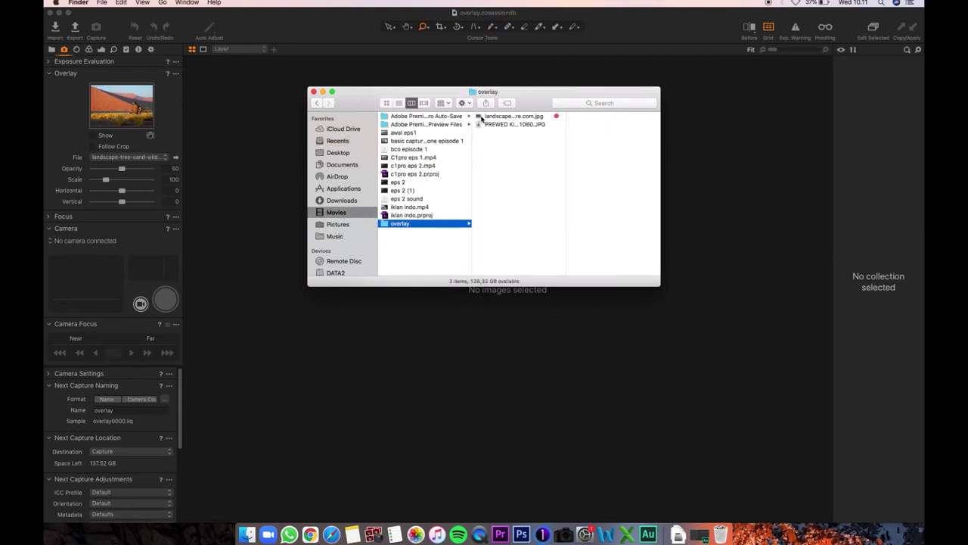
pyautogui.moveTo(481, 119); pyautogui.dragTo(113, 115)
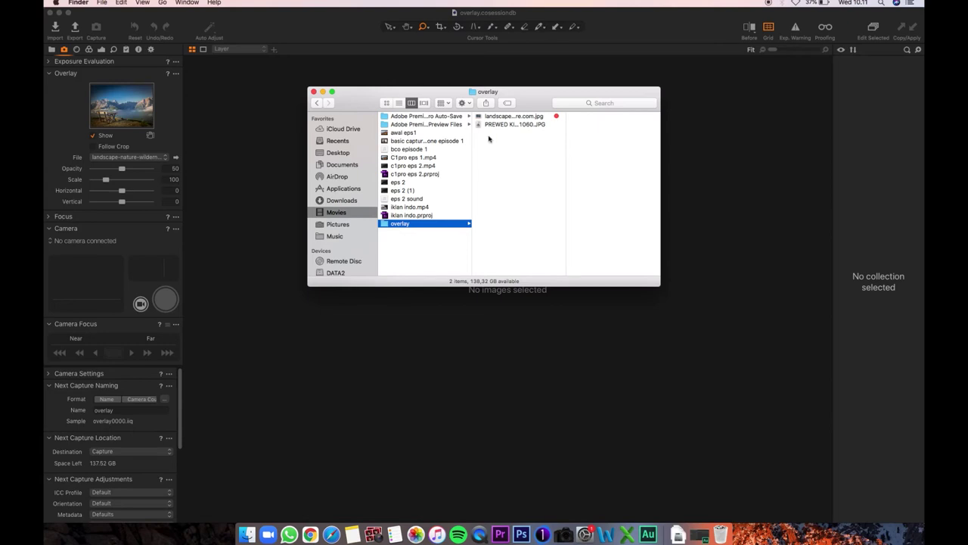
# Step: Bring the PREWED photo from the overlay folder into the Capture One viewer and return to Capture One
pyautogui.moveTo(479, 127); pyautogui.dragTo(655, 402)
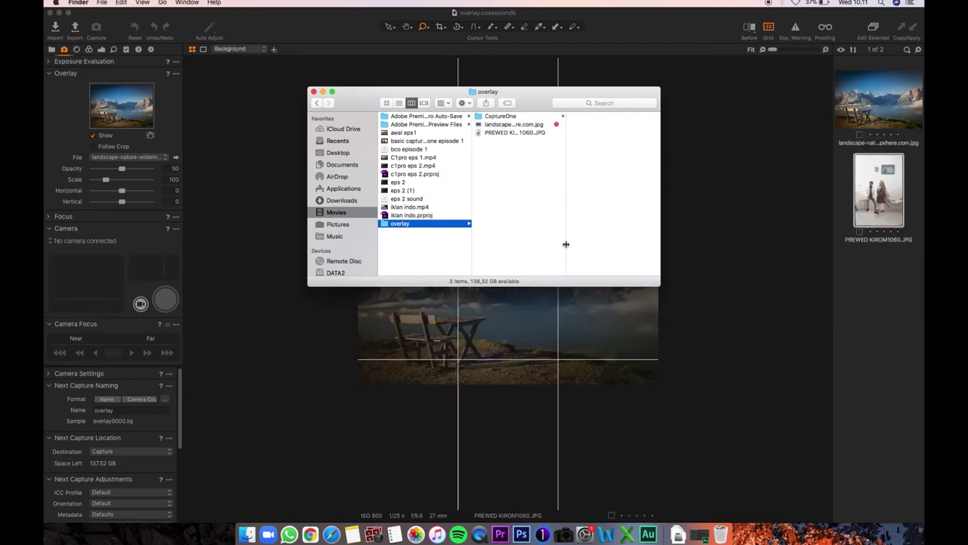
pyautogui.click(701, 323)
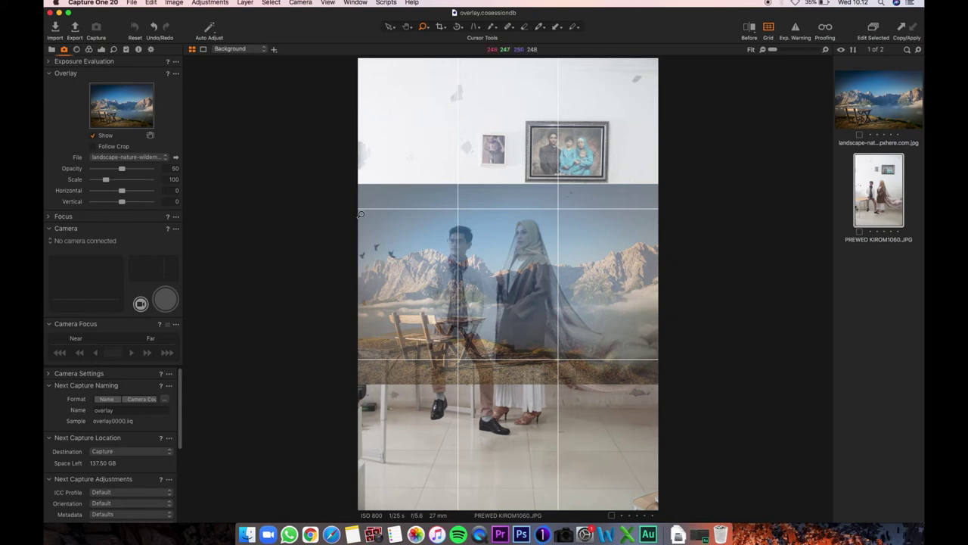
# Step: Compare the photo with the overlay hidden and shown, and set the overlay's opacity to 63 and scale to 205
pyautogui.click(92, 136)
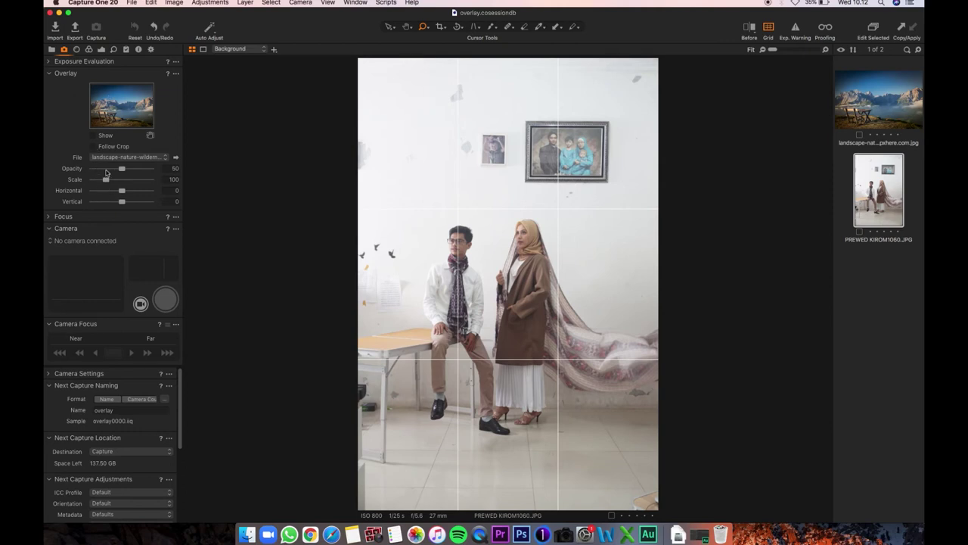
pyautogui.click(93, 135)
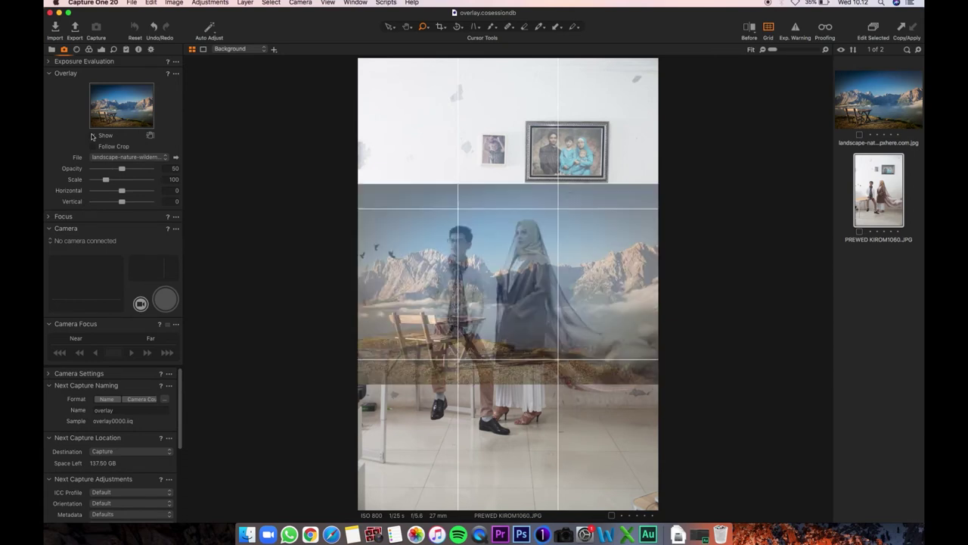
pyautogui.moveTo(122, 168)
pyautogui.mouseDown()
pyautogui.moveTo(167, 176)
pyautogui.moveTo(122, 174)
pyautogui.mouseUp()
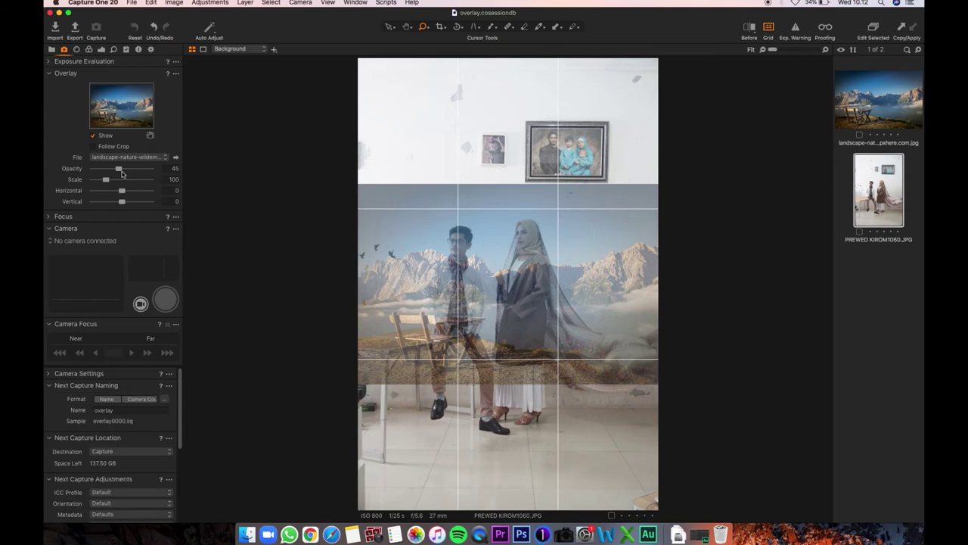
pyautogui.moveTo(122, 174); pyautogui.dragTo(138, 188)
pyautogui.moveTo(108, 189); pyautogui.dragTo(124, 191)
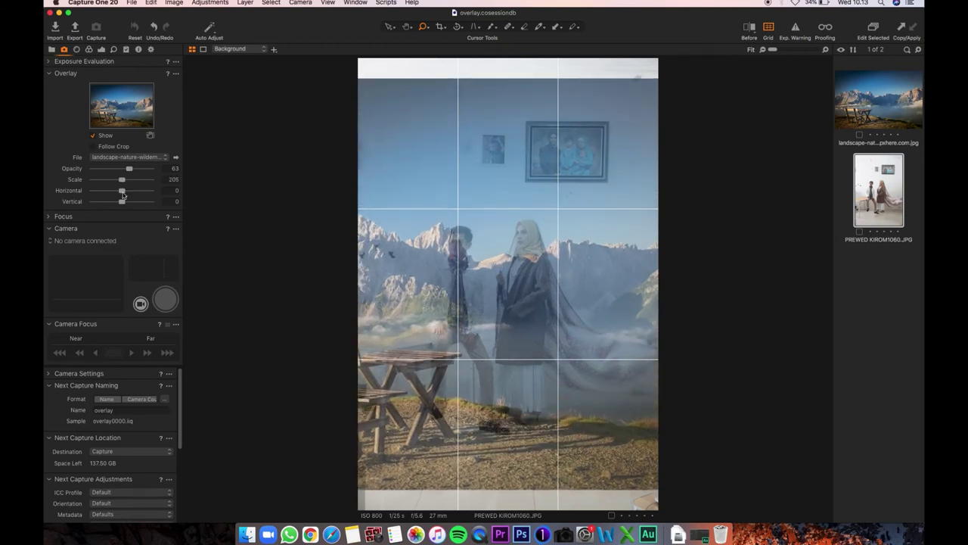
# Step: Shift the overlay to horizontal 10,2 and vertical -4,6, and hide and show it again to compare
pyautogui.moveTo(123, 196); pyautogui.dragTo(121, 217)
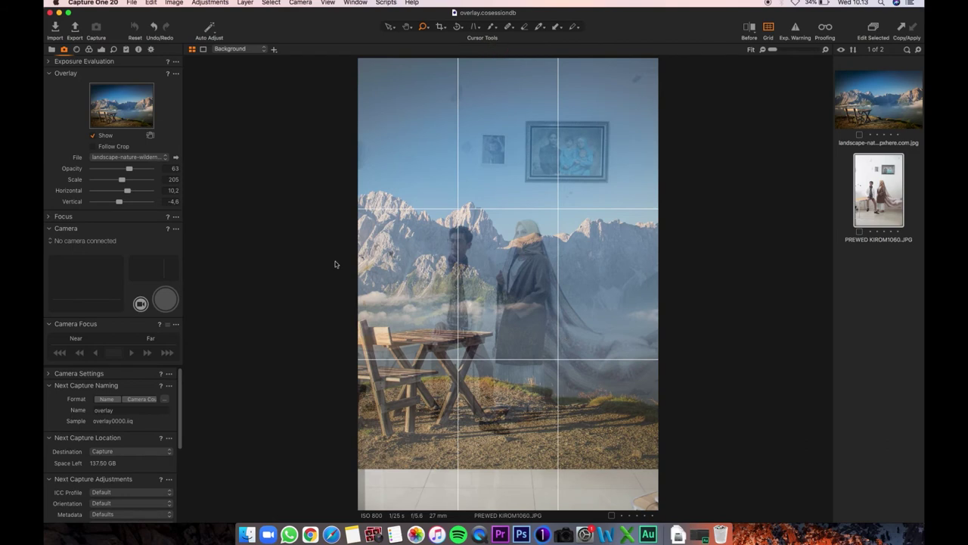
pyautogui.click(93, 137)
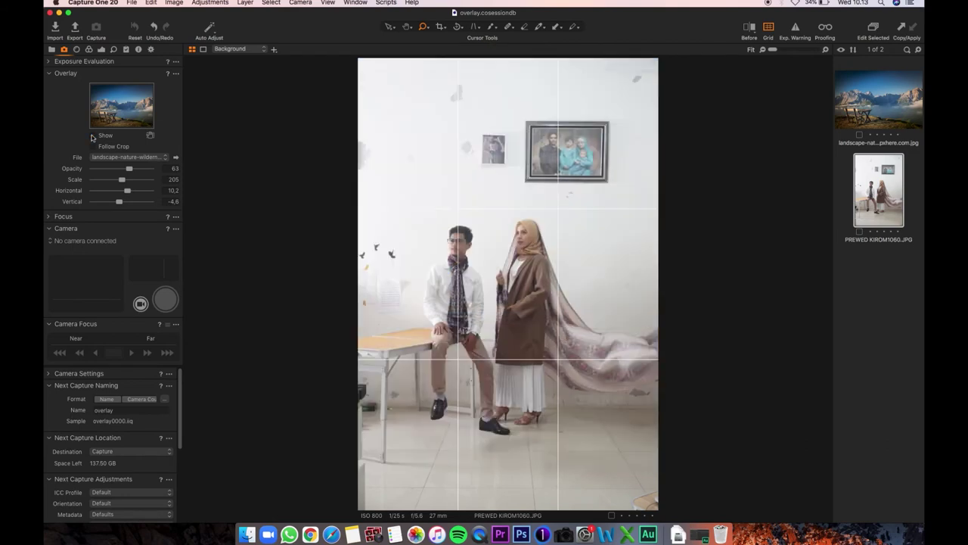
pyautogui.click(93, 136)
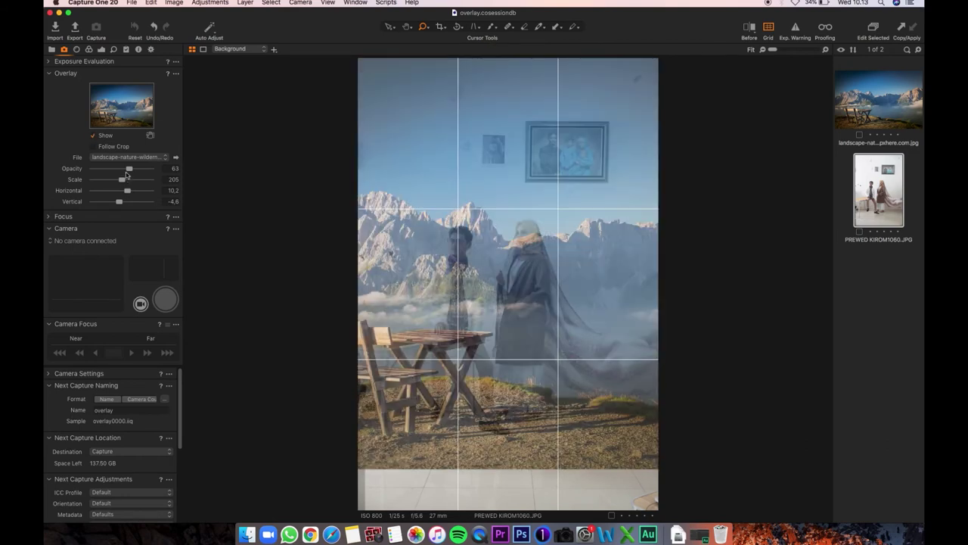
# Step: Refine the overlay to opacity 32, scale 198, horizontal 10,5 and vertical -4
pyautogui.moveTo(128, 171); pyautogui.dragTo(110, 177)
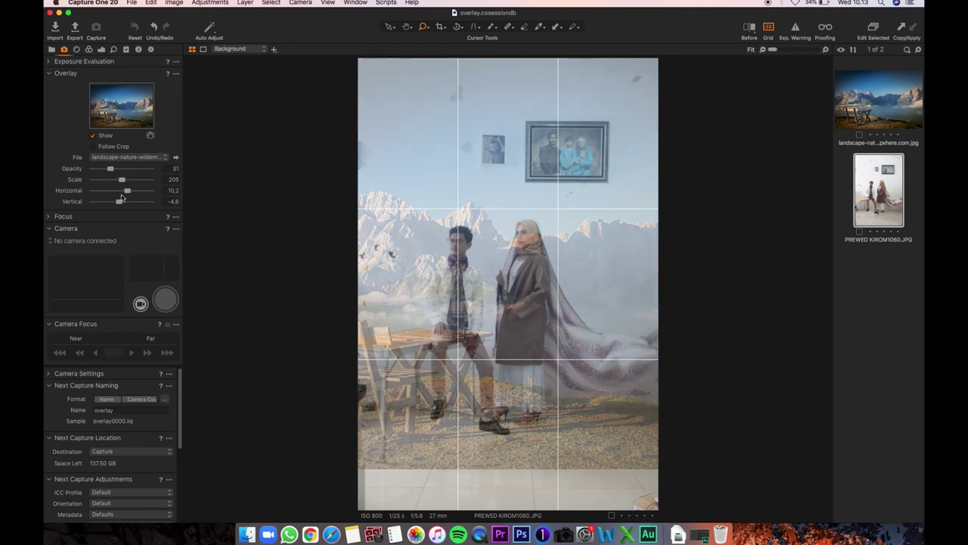
pyautogui.moveTo(129, 194); pyautogui.dragTo(129, 195)
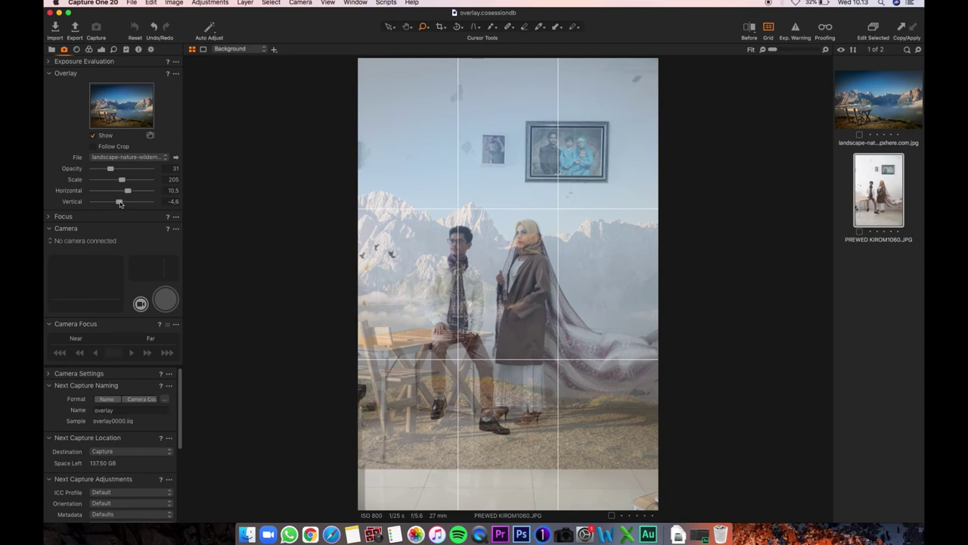
pyautogui.moveTo(120, 205)
pyautogui.mouseDown()
pyautogui.moveTo(119, 182)
pyautogui.moveTo(122, 210)
pyautogui.mouseUp()
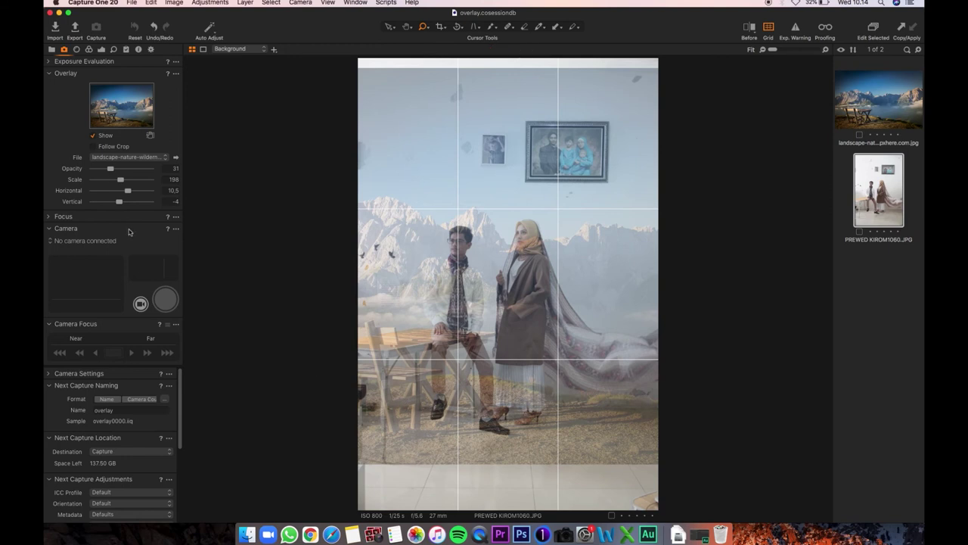
pyautogui.moveTo(110, 169)
pyautogui.mouseDown()
pyautogui.moveTo(99, 170)
pyautogui.moveTo(94, 179)
pyautogui.moveTo(108, 180)
pyautogui.moveTo(98, 187)
pyautogui.moveTo(121, 182)
pyautogui.moveTo(95, 181)
pyautogui.moveTo(116, 180)
pyautogui.moveTo(107, 180)
pyautogui.mouseUp()
pyautogui.moveTo(110, 171)
pyautogui.mouseDown()
pyautogui.moveTo(91, 170)
pyautogui.moveTo(171, 172)
pyautogui.moveTo(114, 177)
pyautogui.mouseUp()
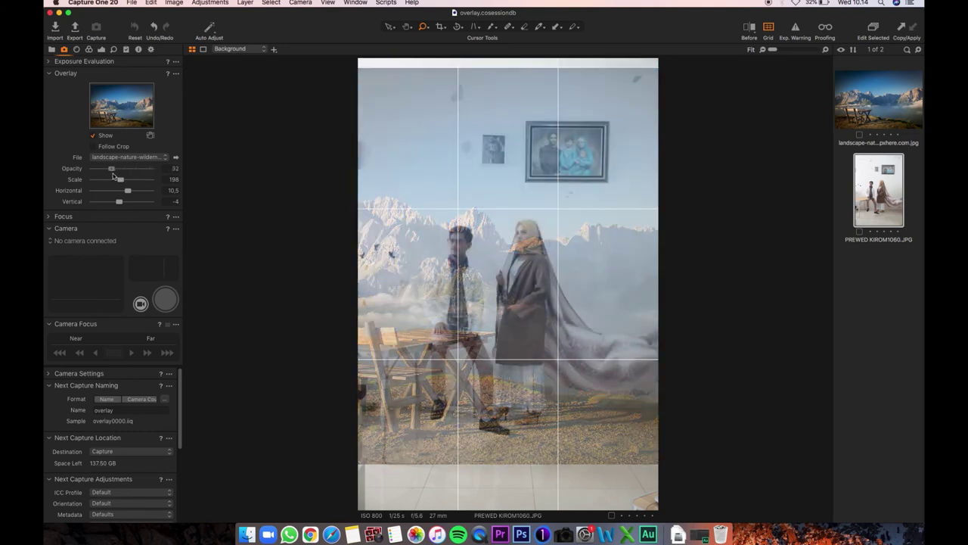